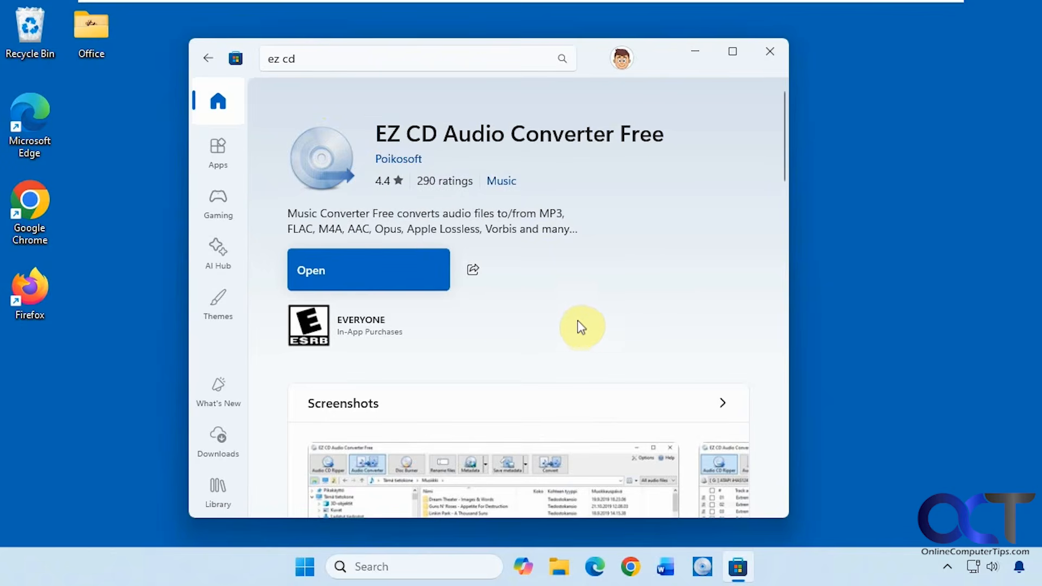
Step: Switch to EZ CD Audio Converter and set the ripping output format to .mp3 | MP3 | LAME MP3
left_click(696, 51)
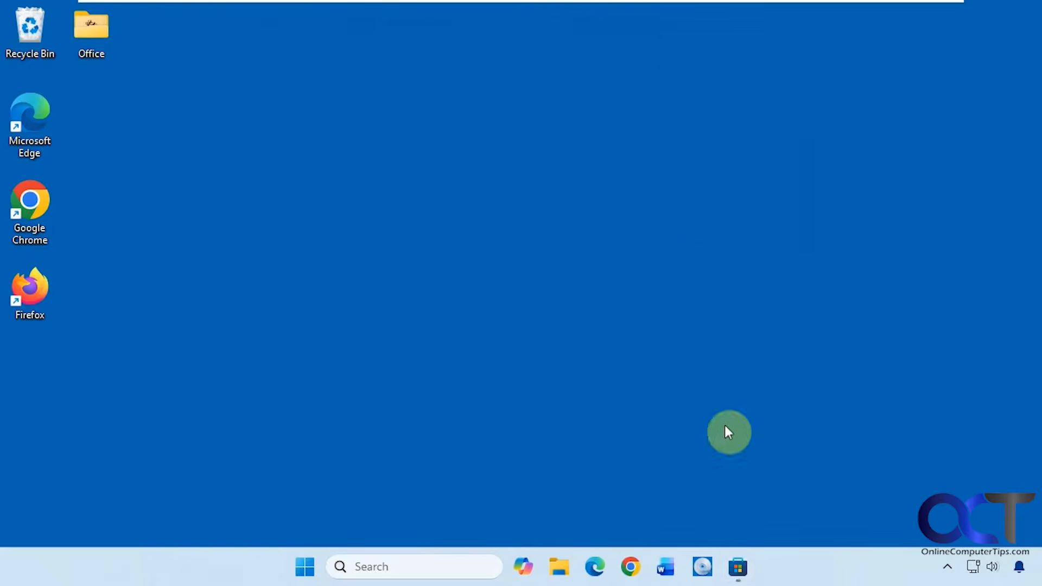
left_click(702, 568)
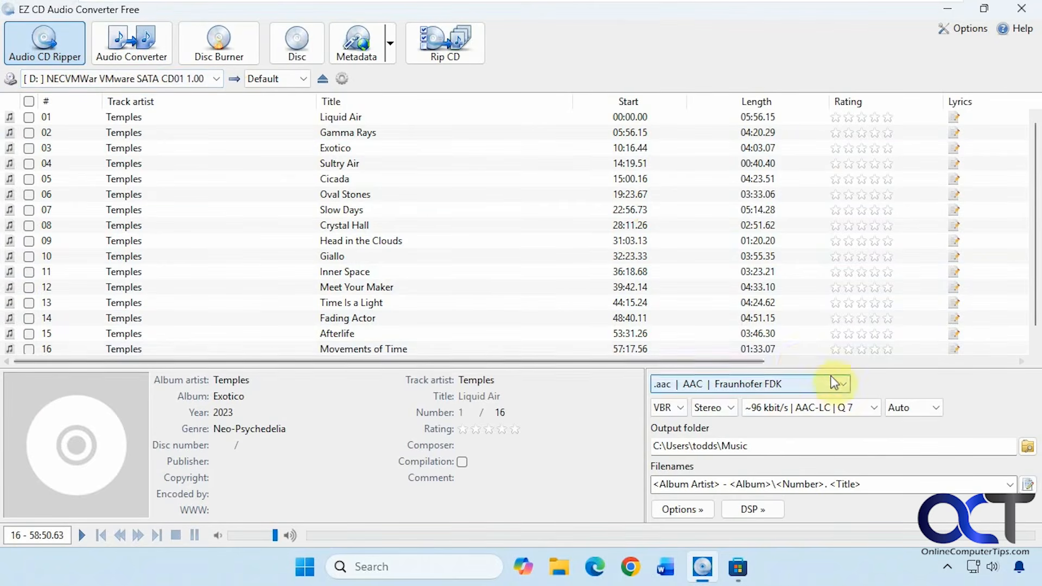
left_click(842, 385)
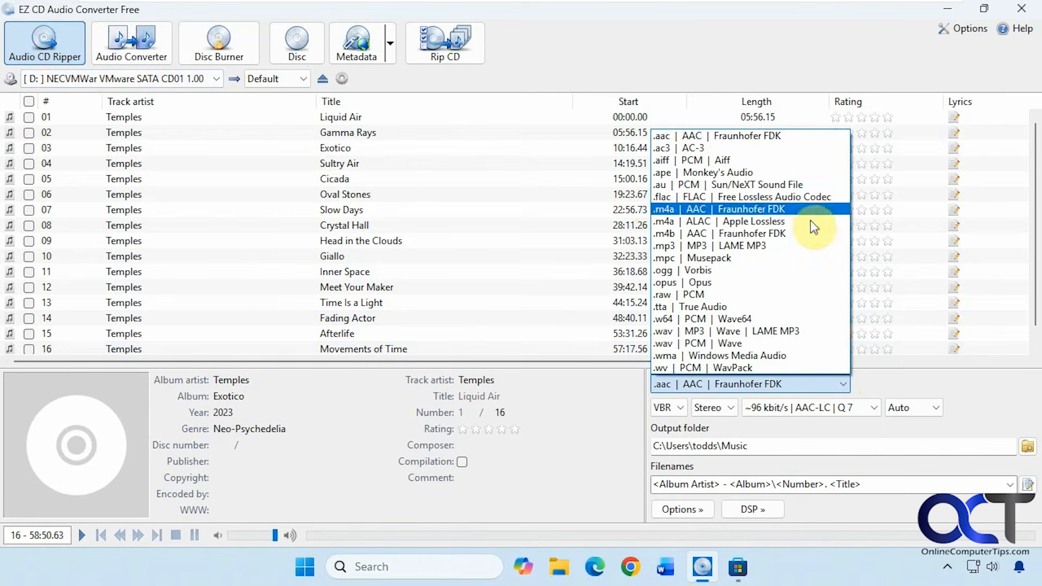
left_click(753, 245)
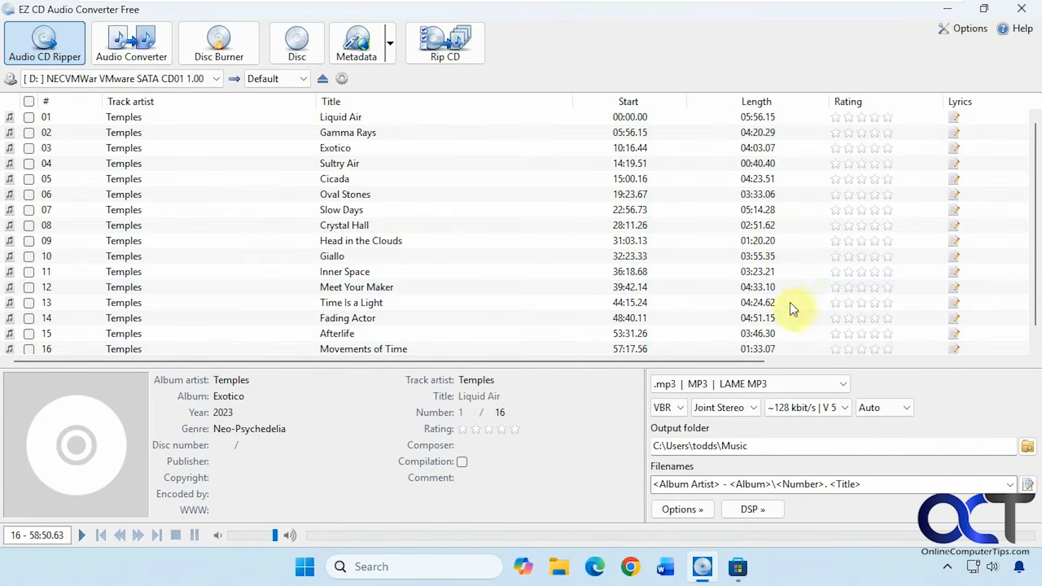
Step: Examine the available MP3 bitrate, channel mode, VBR and Auto choices without changing them
left_click(846, 408)
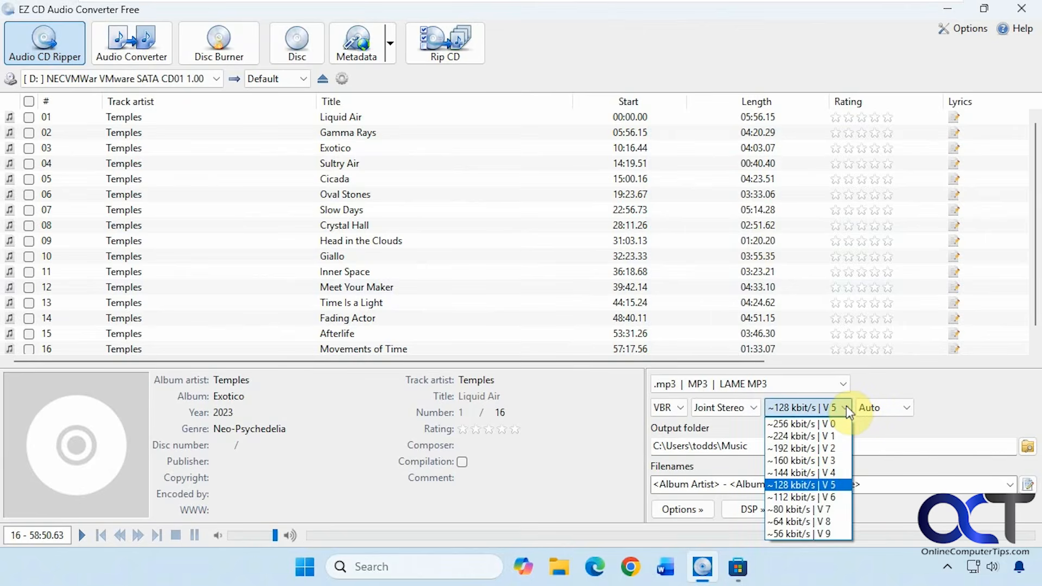
left_click(846, 406)
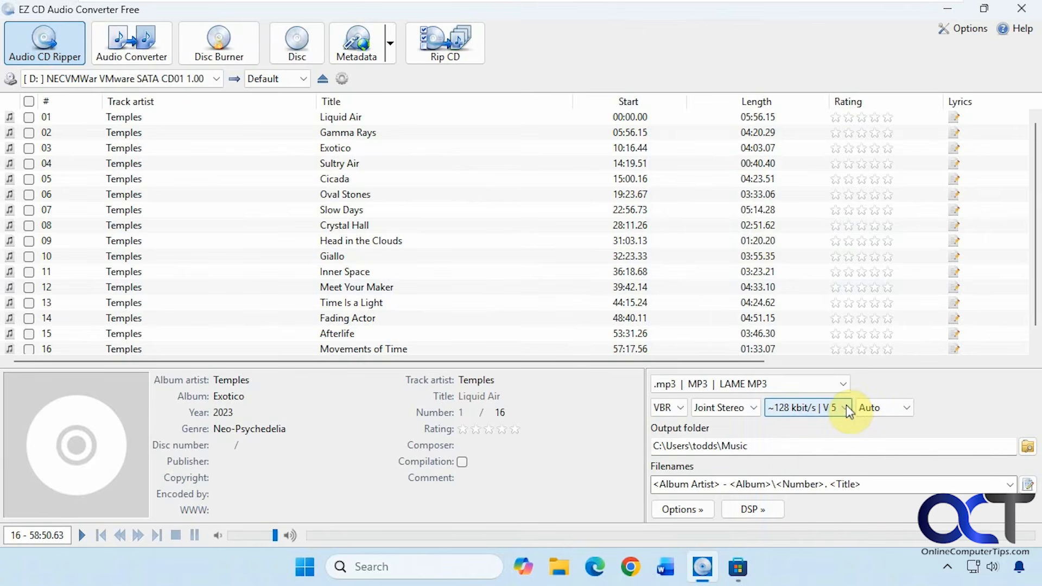
left_click(752, 407)
left_click(750, 405)
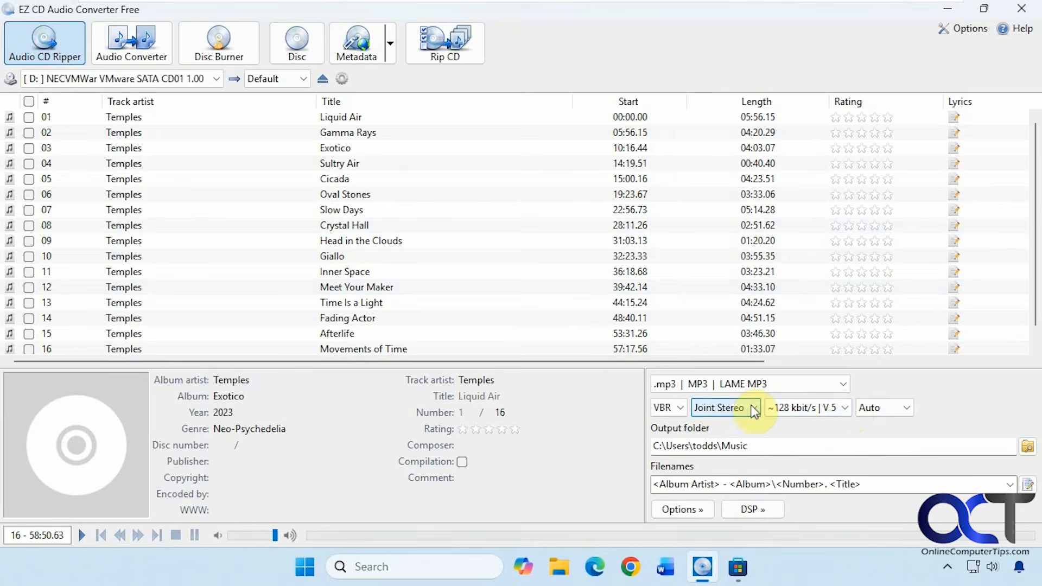
left_click(682, 408)
left_click(685, 410)
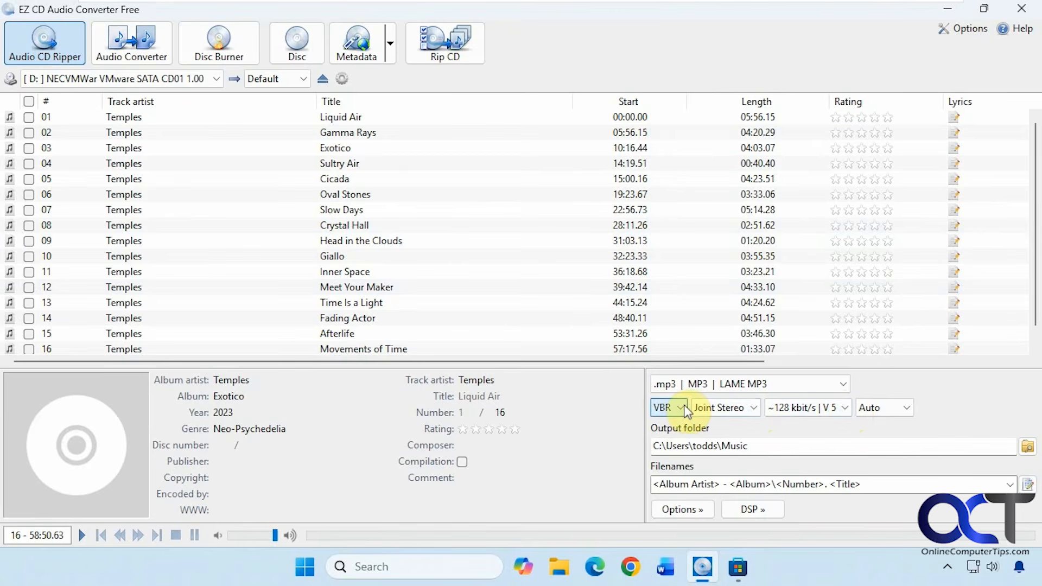
left_click(907, 405)
left_click(908, 404)
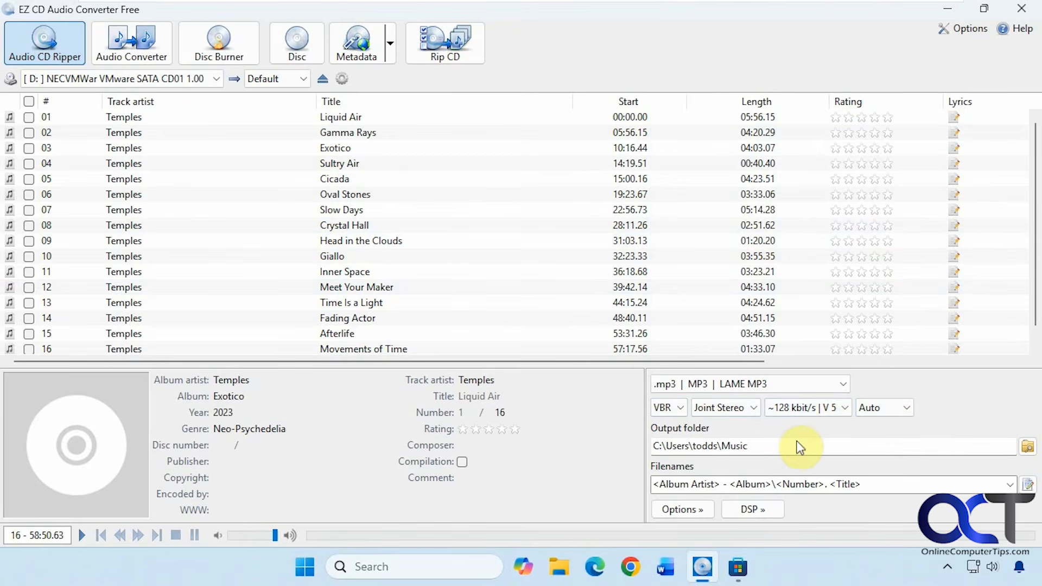
Step: Review the filename patterns, the additional ripping options and the DSP settings, leaving them as they are
left_click(1011, 485)
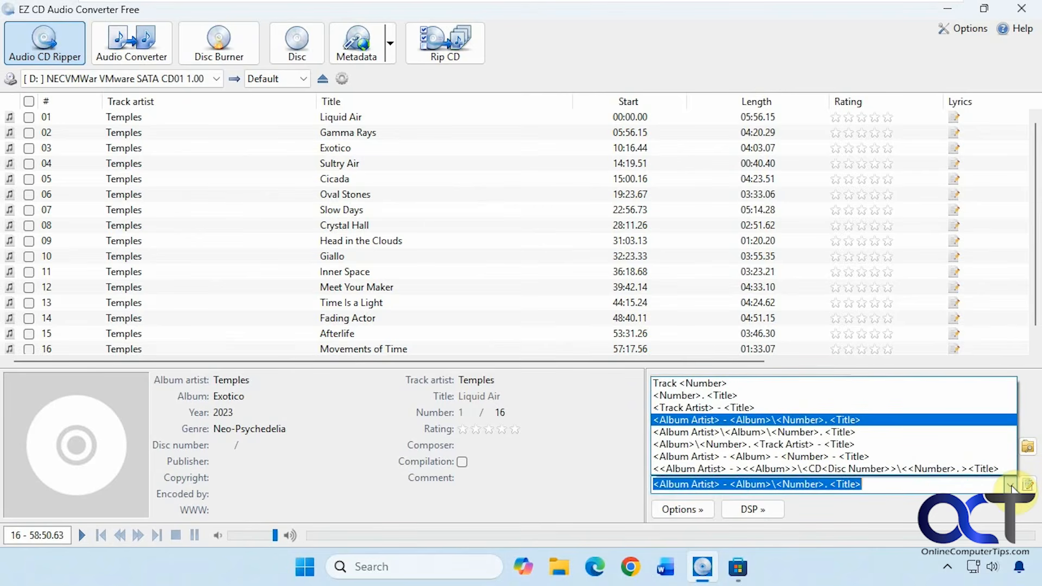
left_click(1011, 485)
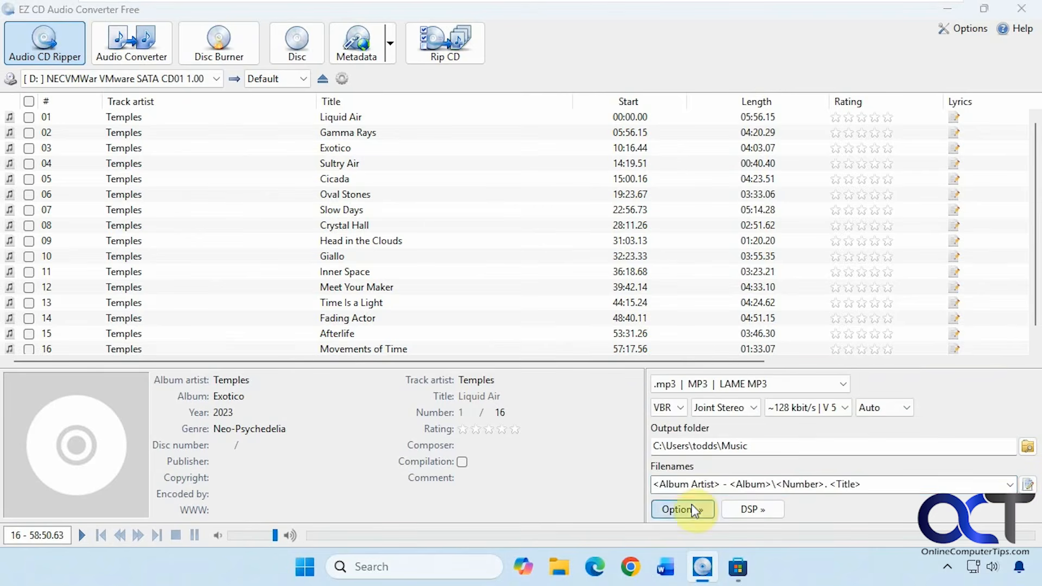
left_click(693, 509)
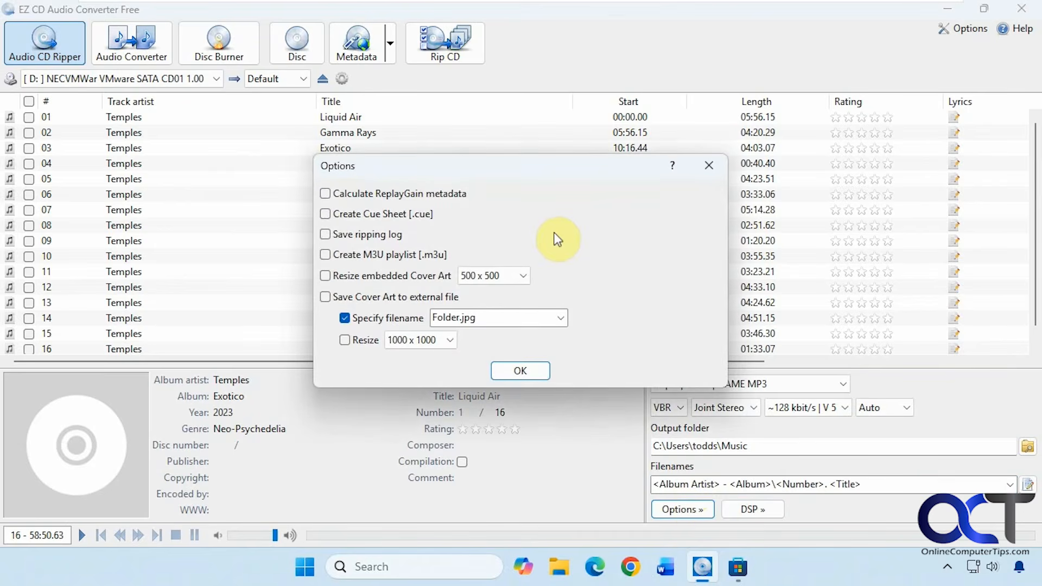
left_click(513, 374)
left_click(744, 508)
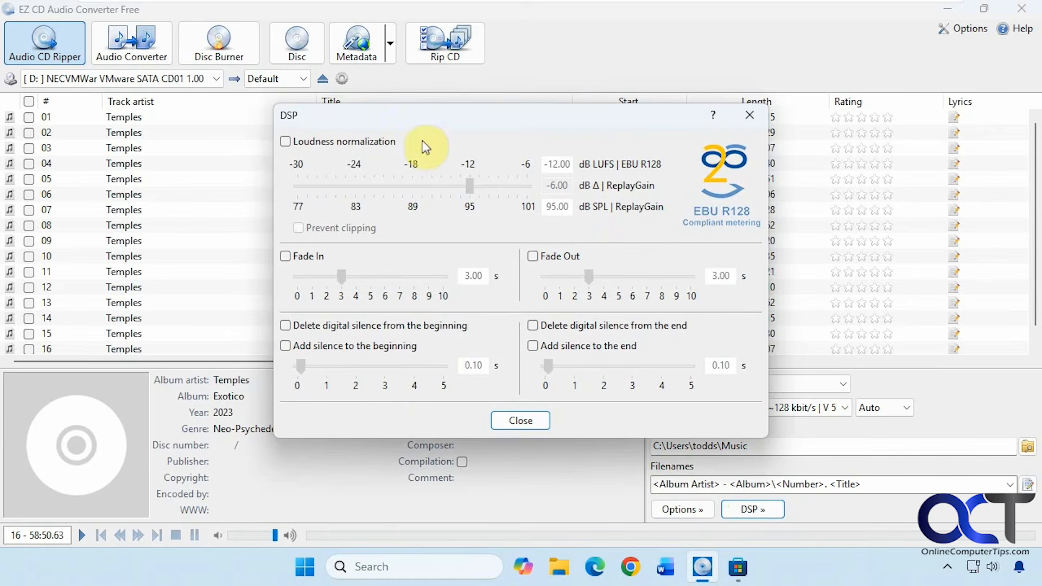
left_click(748, 116)
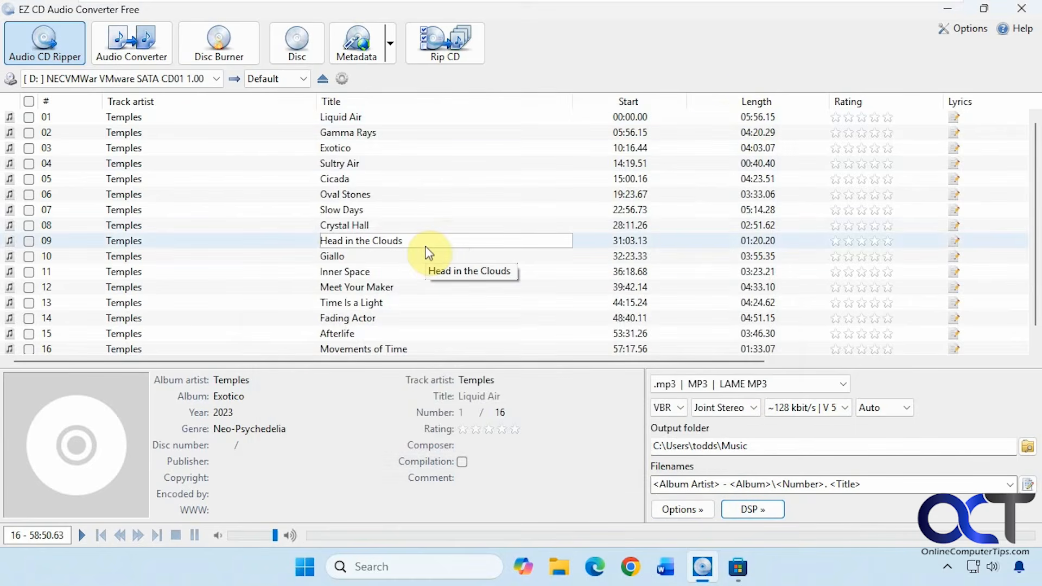
Step: Look over the Audio Converter and Disc Burner modes, including the disc image file selection, without burning anything
left_click(131, 49)
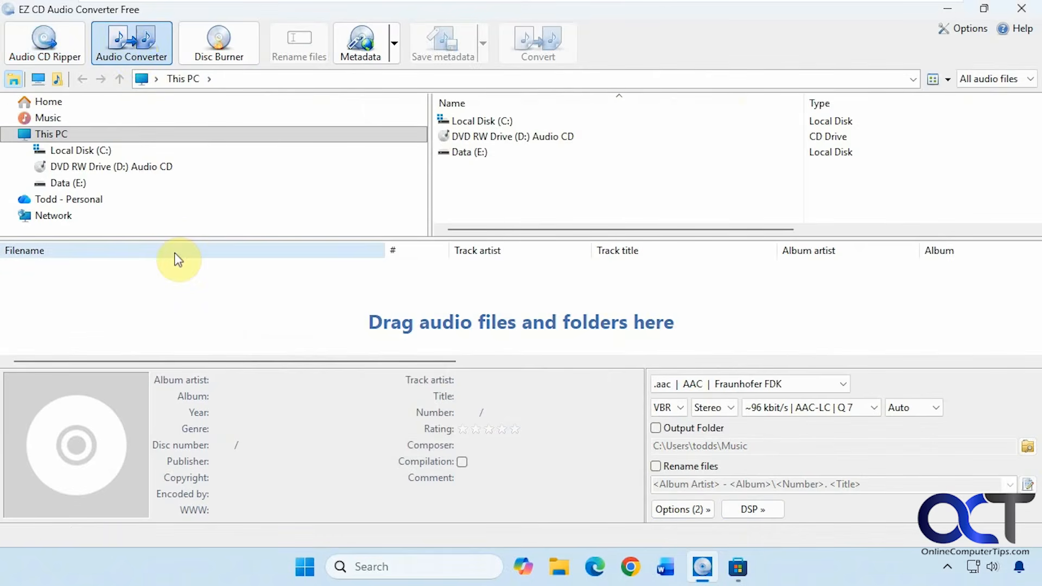
left_click(233, 53)
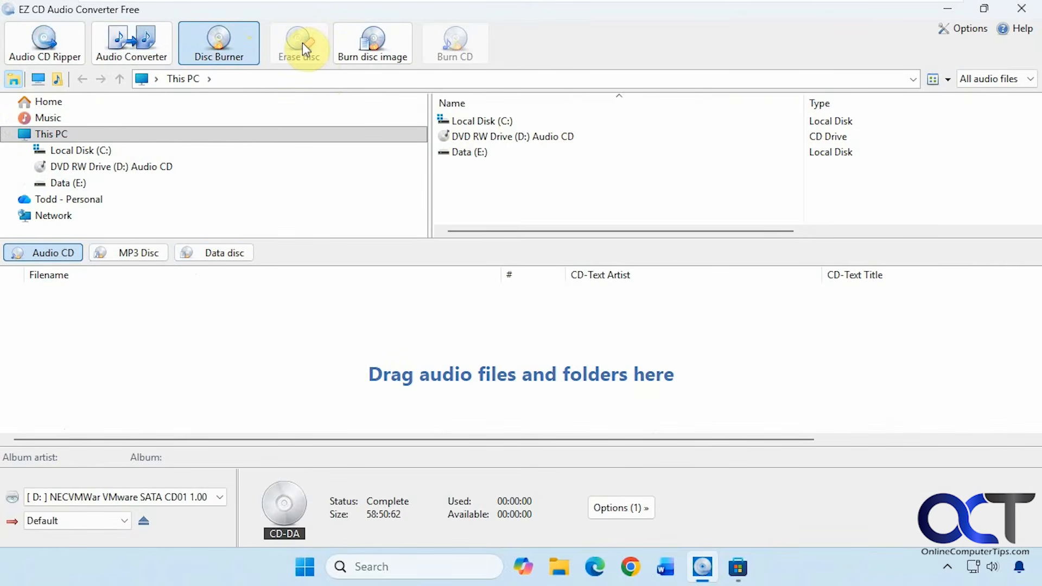
left_click(370, 44)
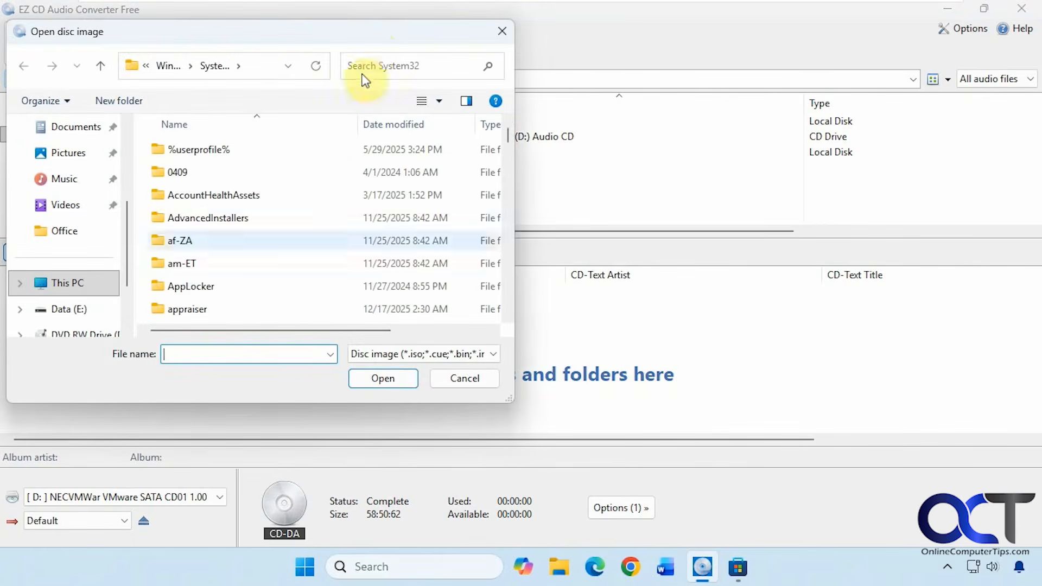
left_click(448, 380)
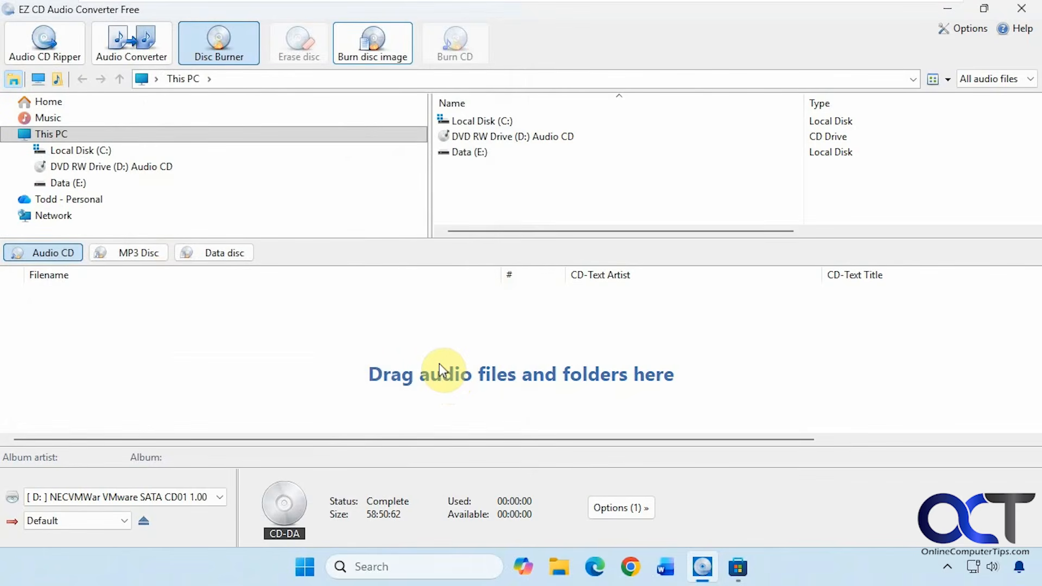
Step: Return to the Audio CD Ripper and retrieve the metadata and cover art for the loaded audio CD
left_click(41, 47)
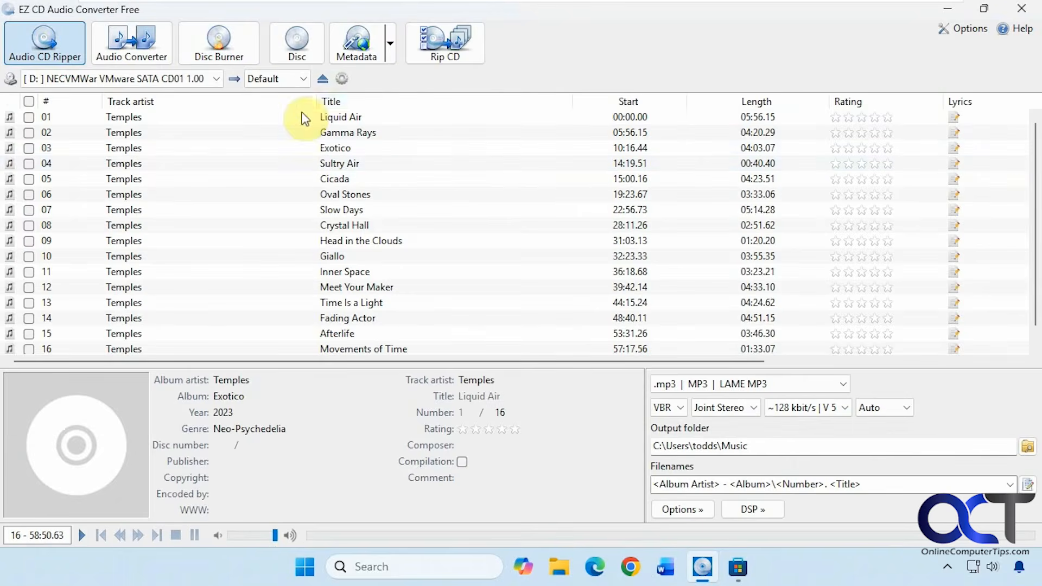
left_click(390, 52)
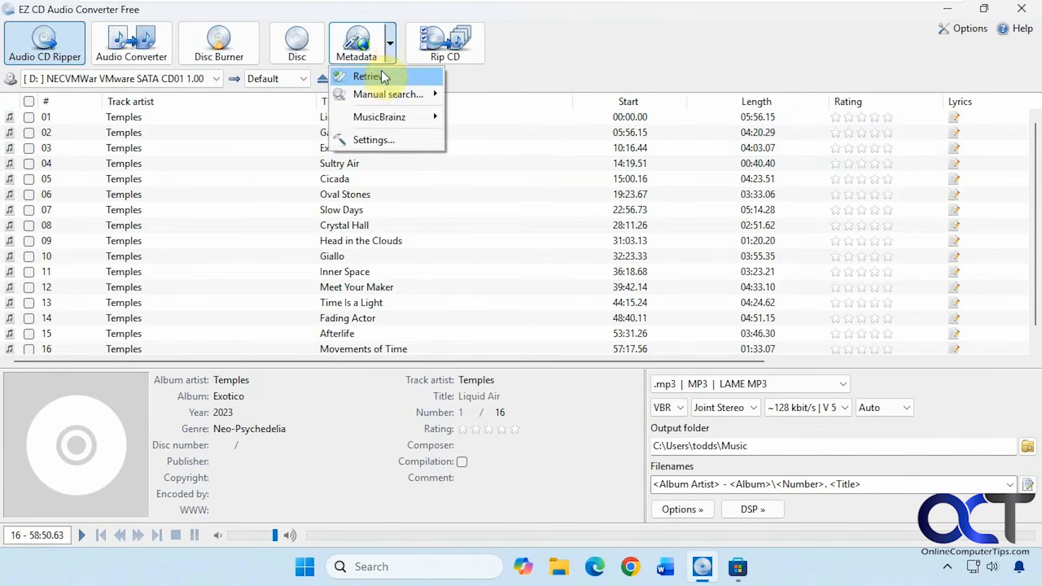
left_click(381, 75)
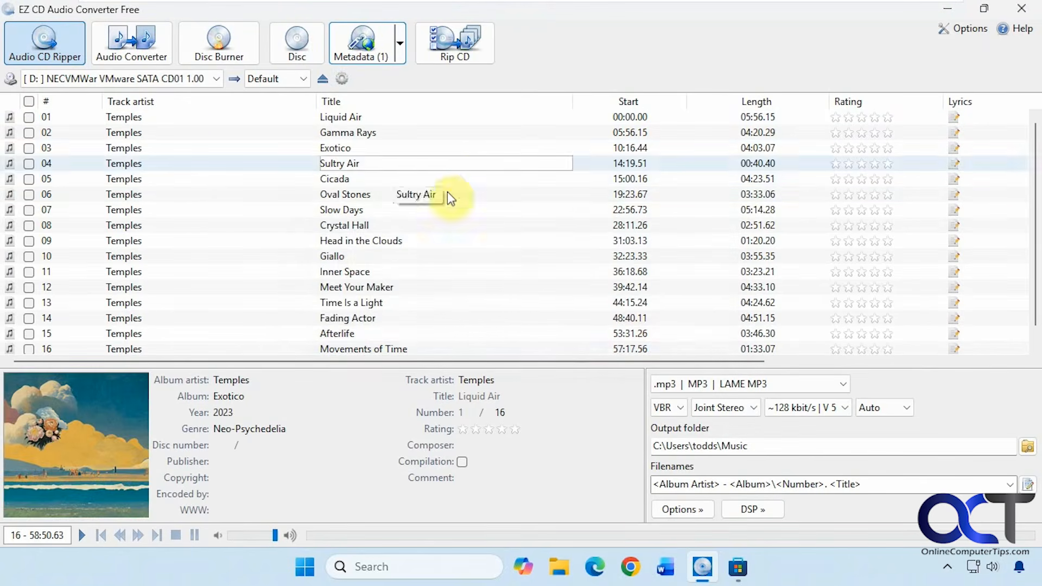
mouse_move(82, 374)
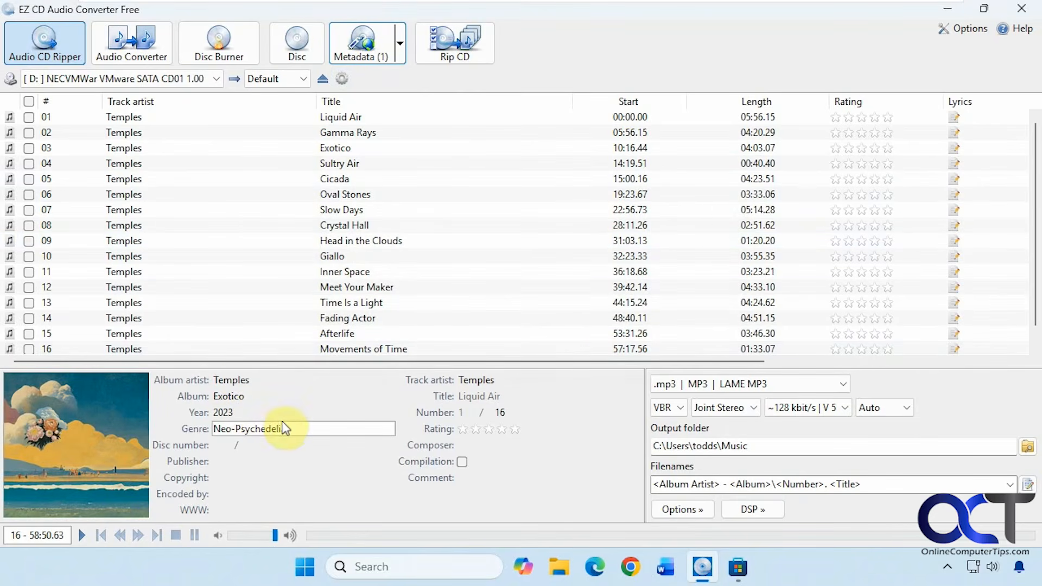
Step: Look through the manual search and MusicBrainz commands available for the disc's metadata
left_click(398, 53)
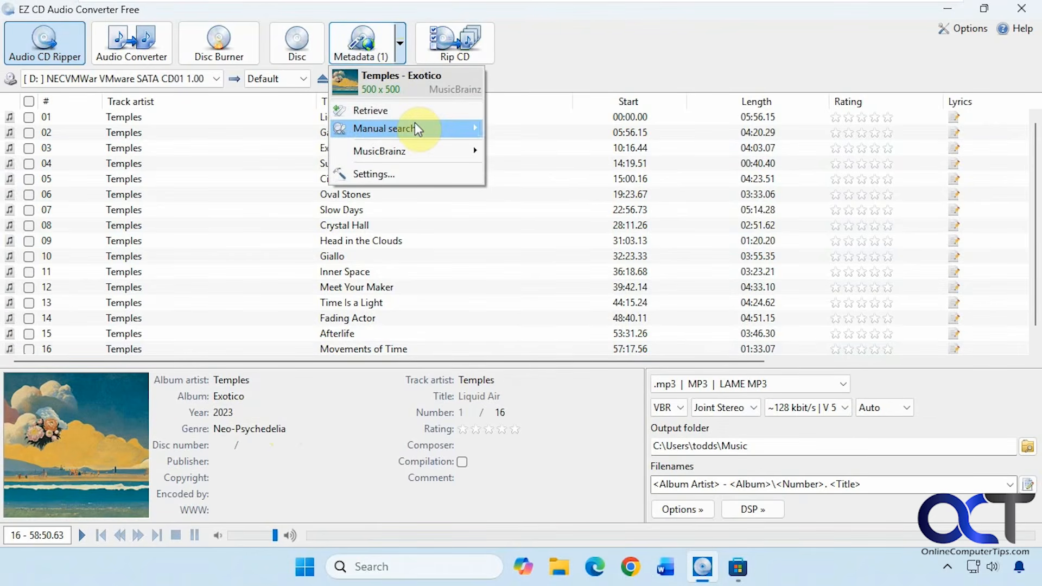
mouse_move(416, 125)
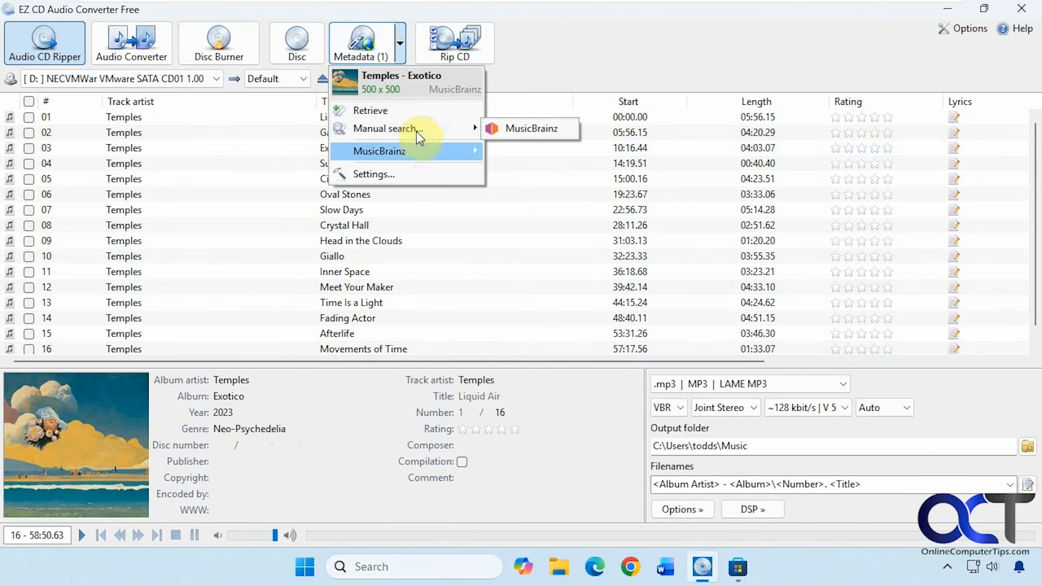
mouse_move(422, 155)
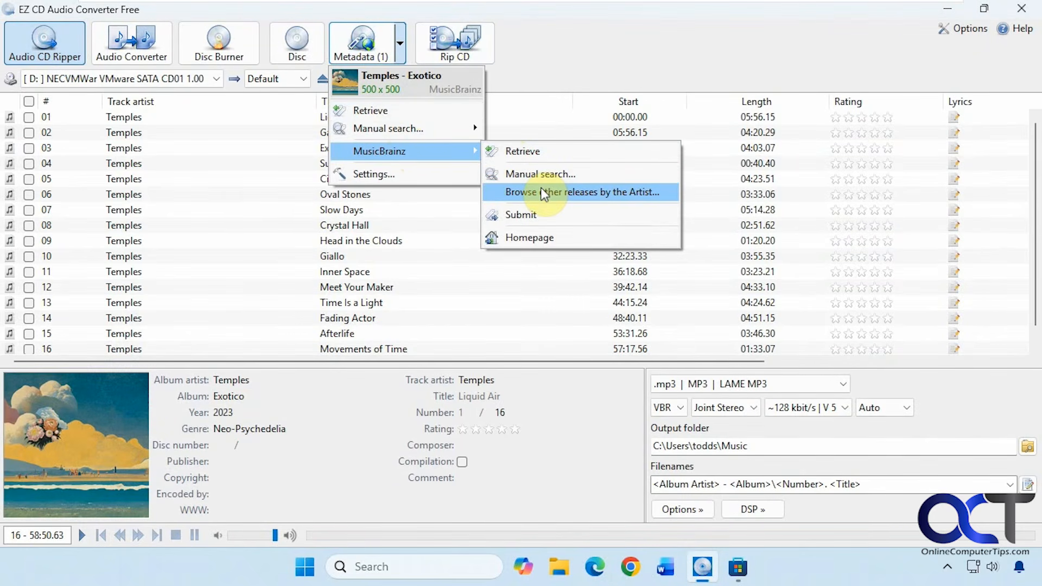
key("Down")
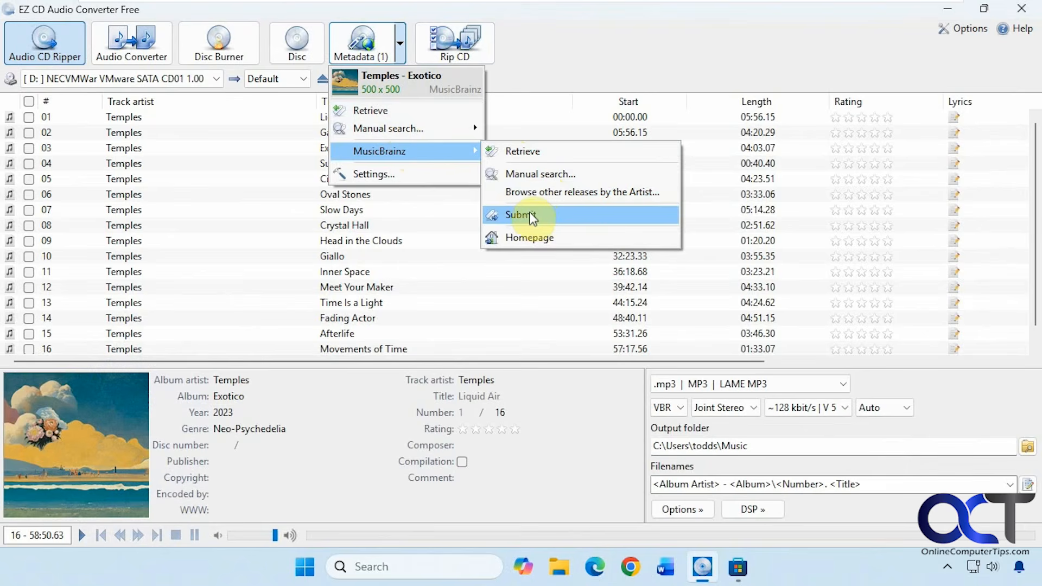
Step: Review the metadata, filename generation, file format, drive, Audio Converter and Disc Burner pages of the program settings
left_click(411, 175)
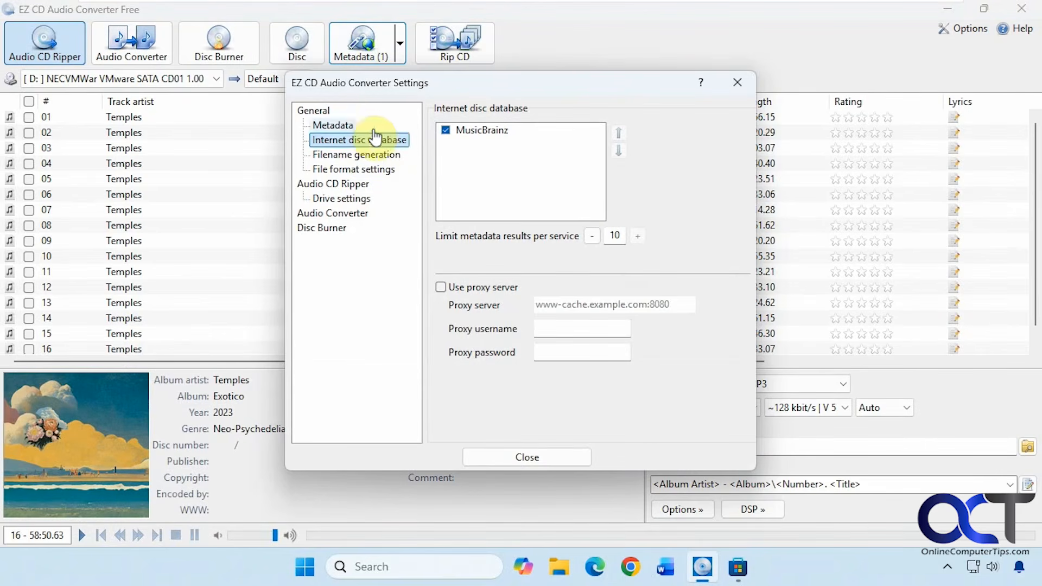
left_click(342, 126)
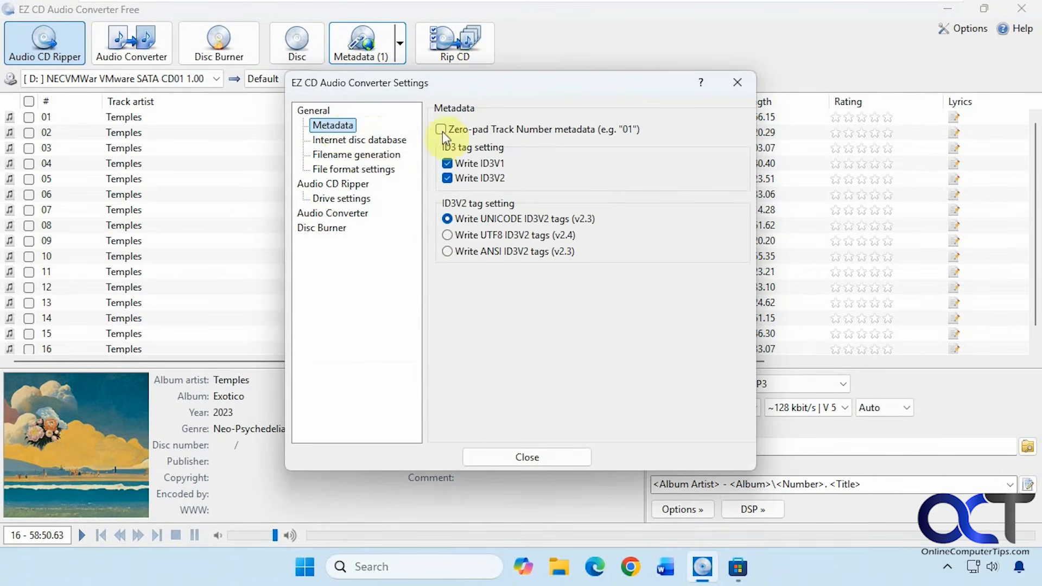
left_click(384, 157)
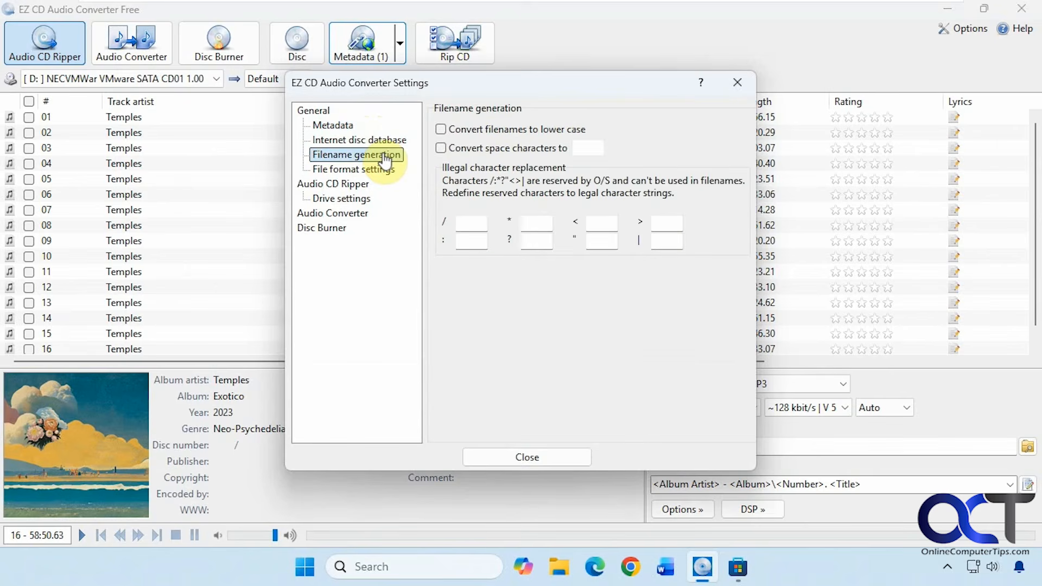
left_click(382, 172)
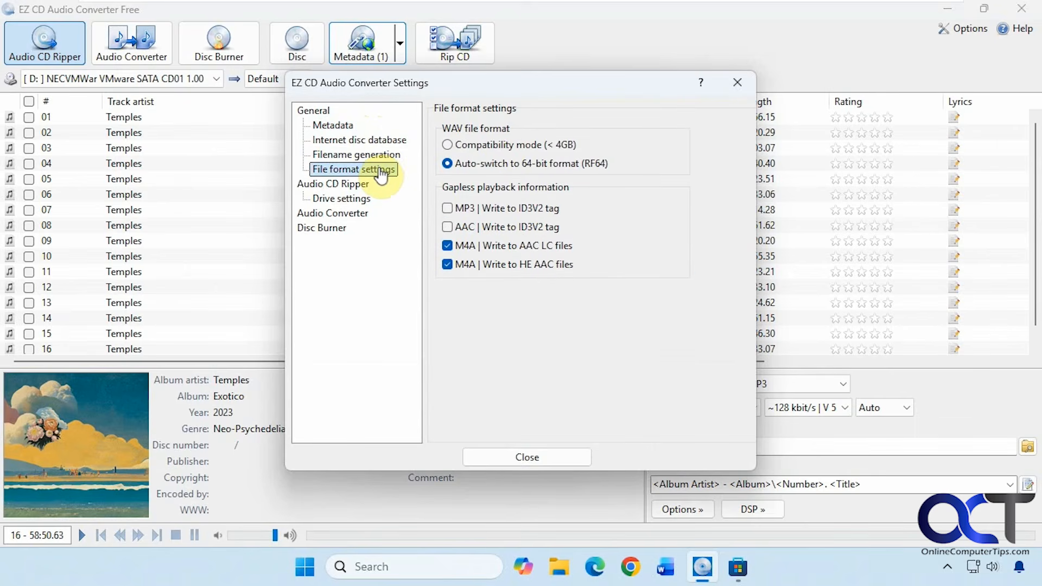
left_click(360, 199)
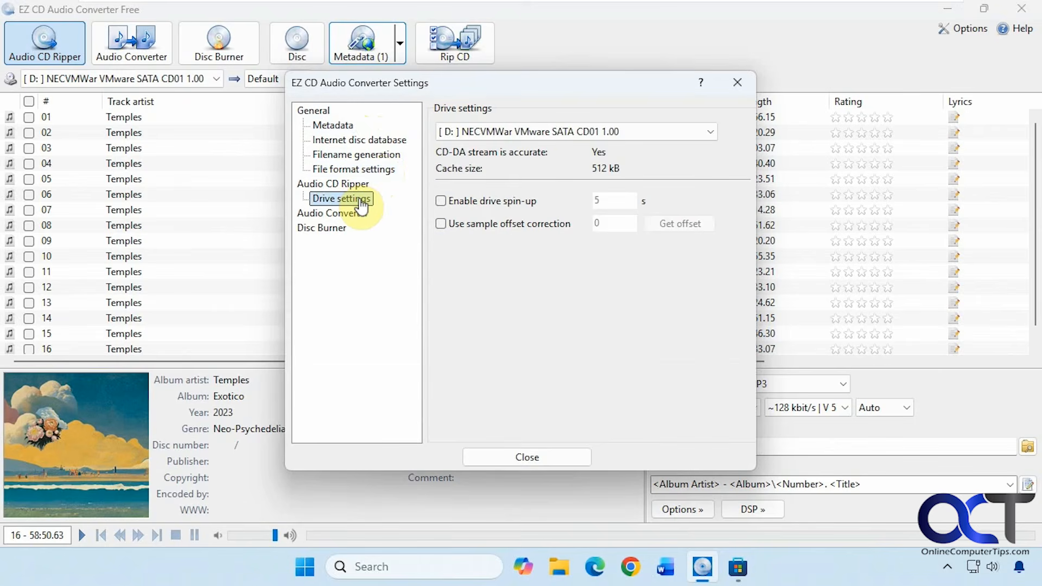
left_click(362, 215)
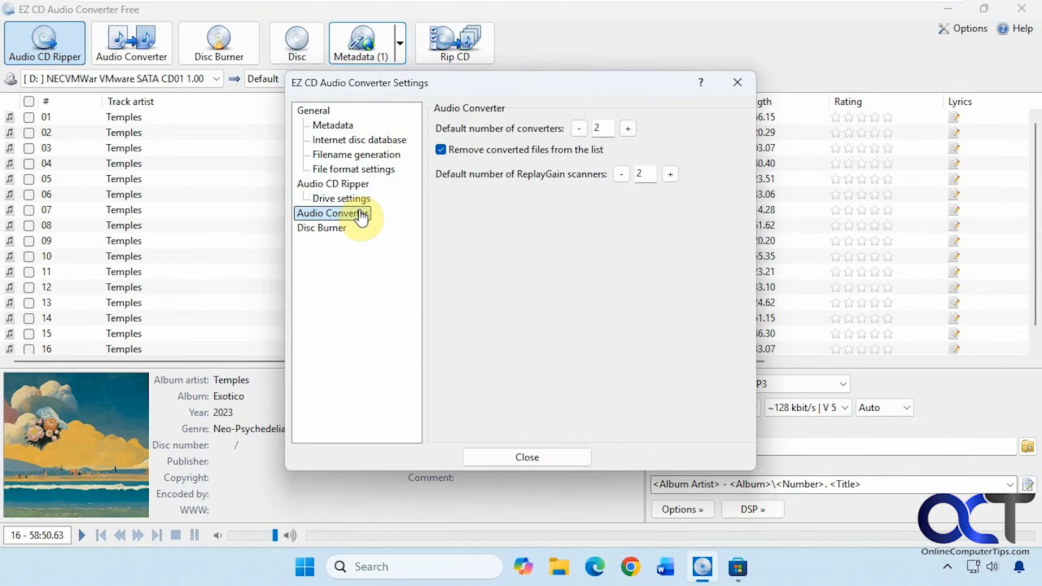
left_click(343, 232)
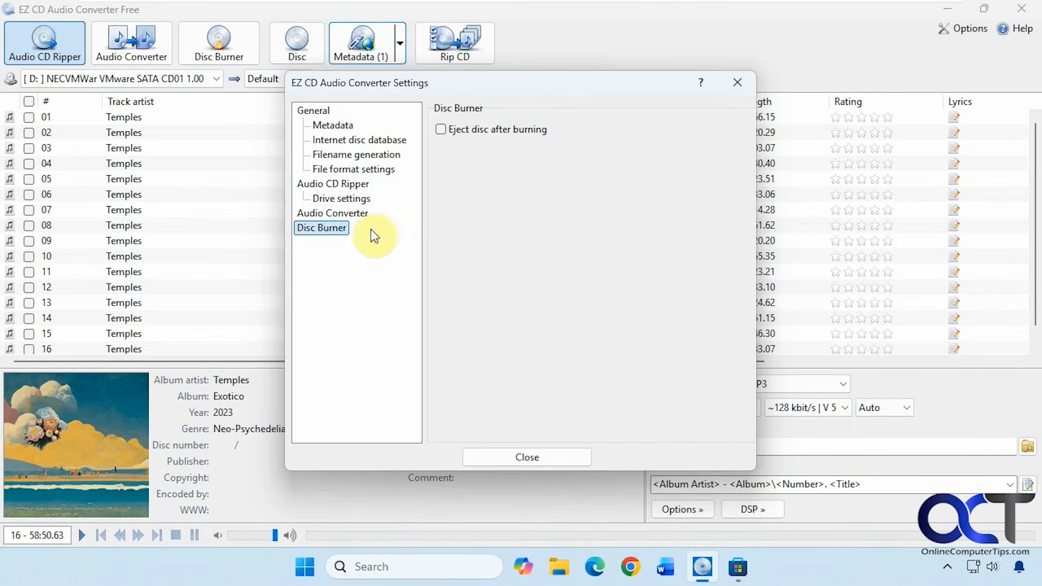
left_click(562, 456)
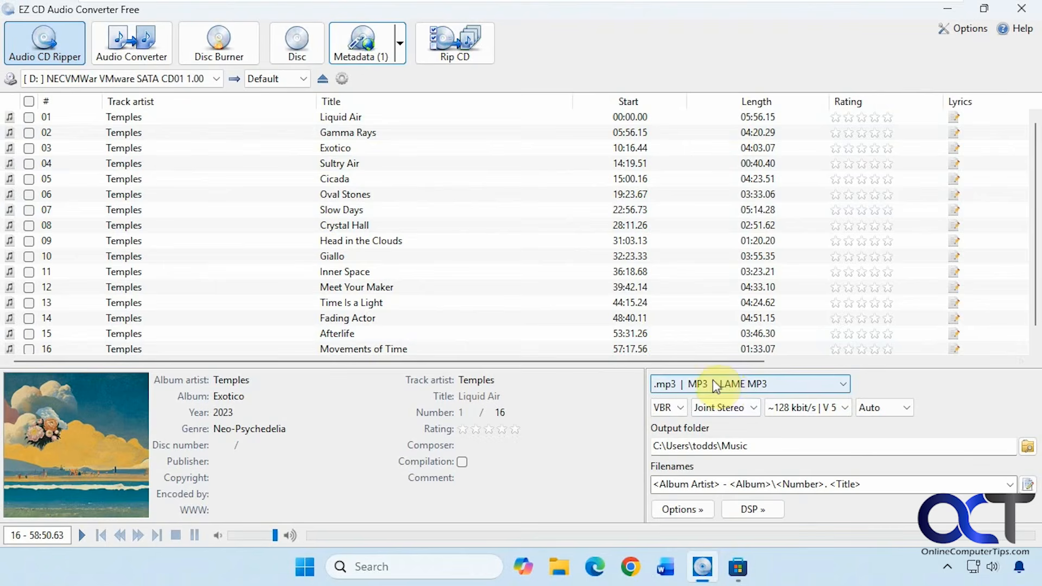
Step: Rip all tracks of the CD to MP3 files in the Music output folder
left_click(468, 54)
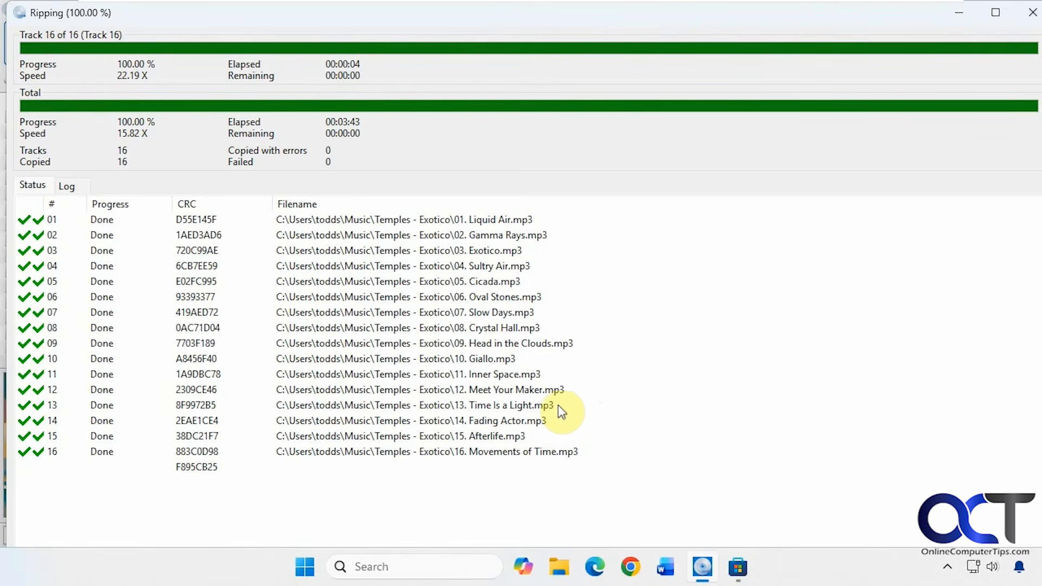
Step: Switch to File Explorer and open the ripped album's Temples - Exotico folder inside the Music folder
left_click(562, 567)
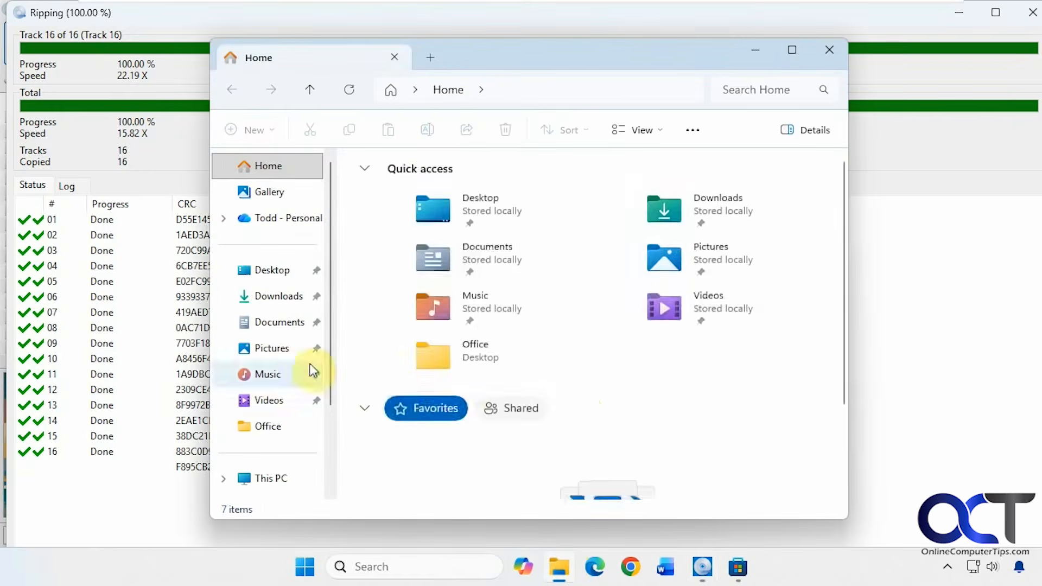
left_click(273, 374)
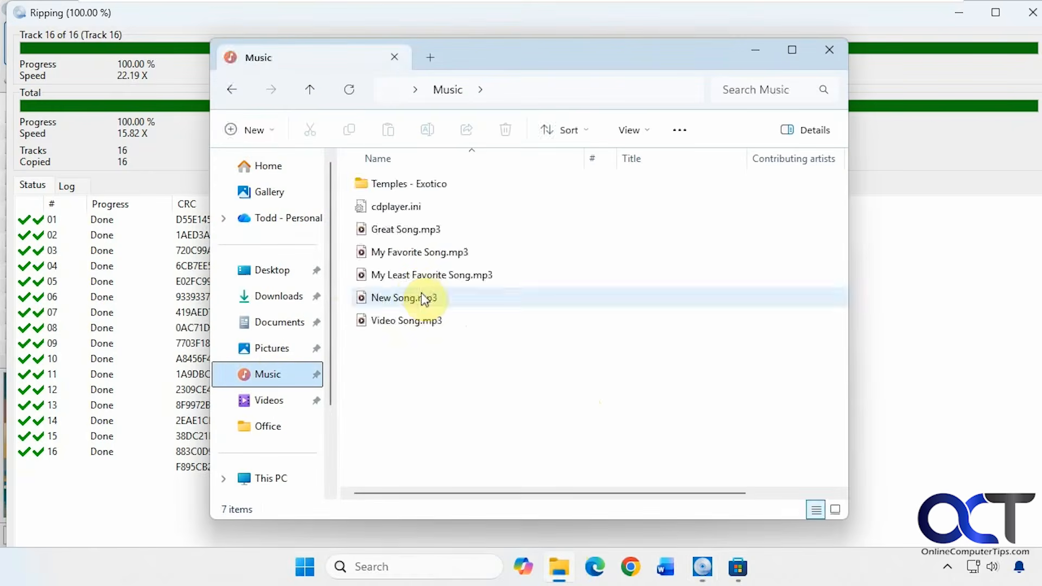
double_click(412, 187)
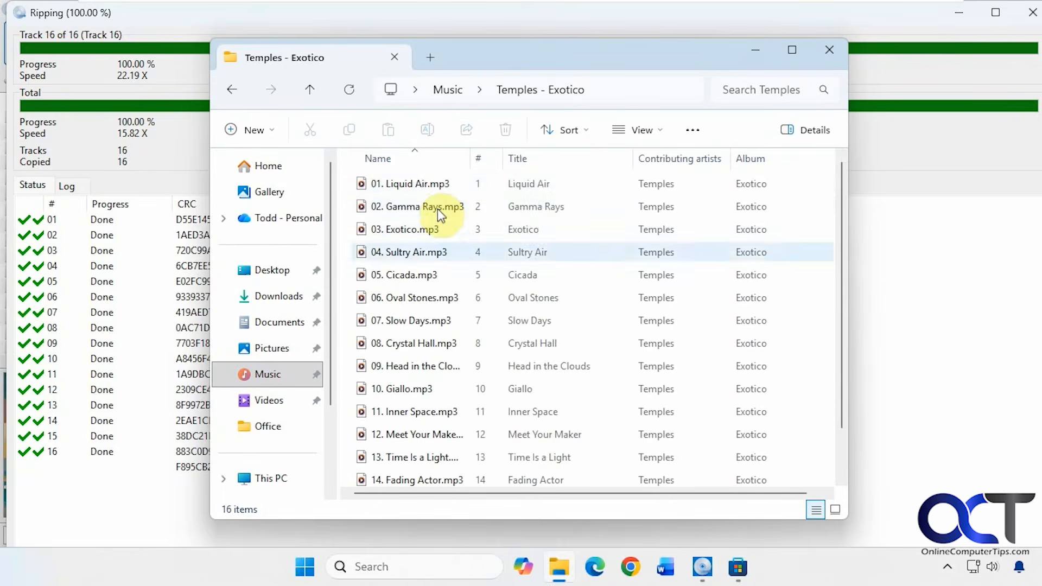
Step: Play 01. Liquid Air.mp3 from the album folder to check the rip, and close the media player and folder window
left_click(422, 185)
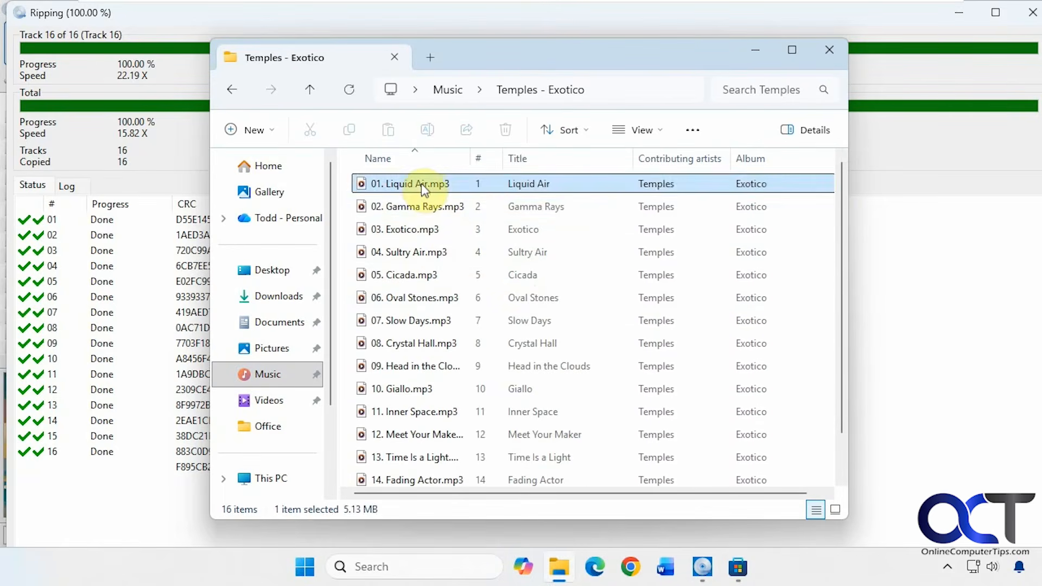
double_click(419, 183)
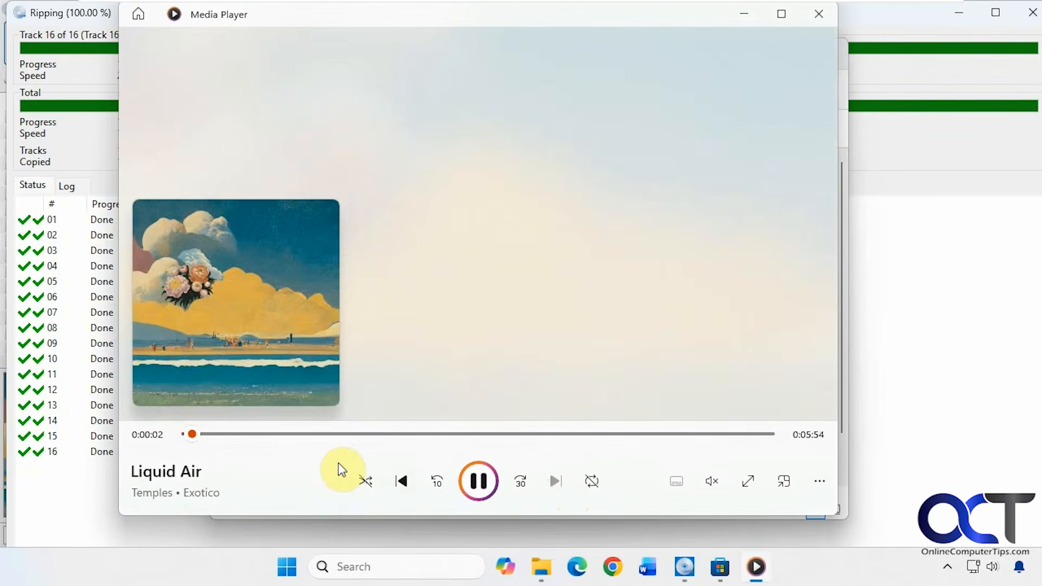
left_click(810, 15)
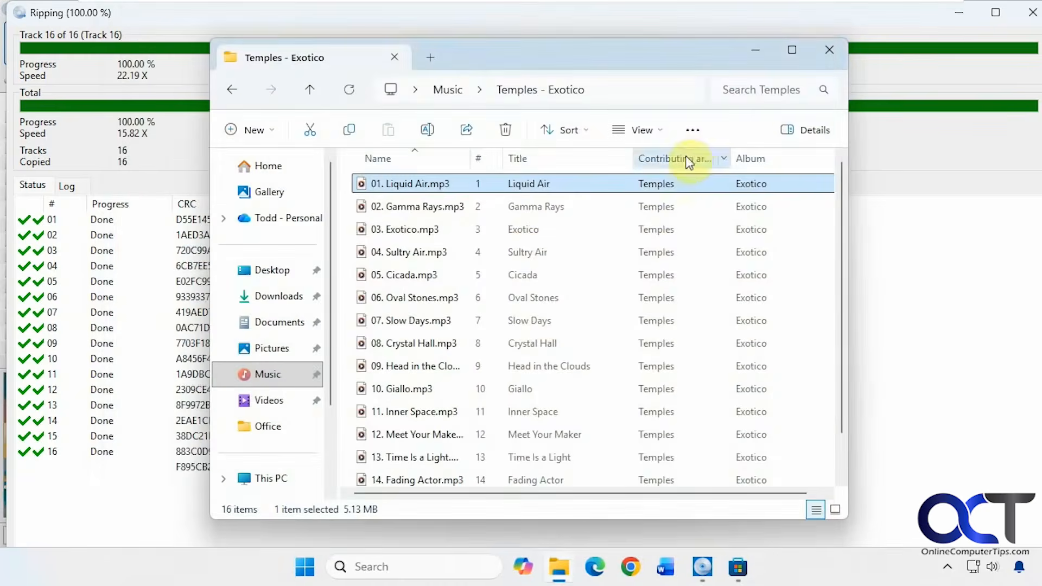
left_click(823, 54)
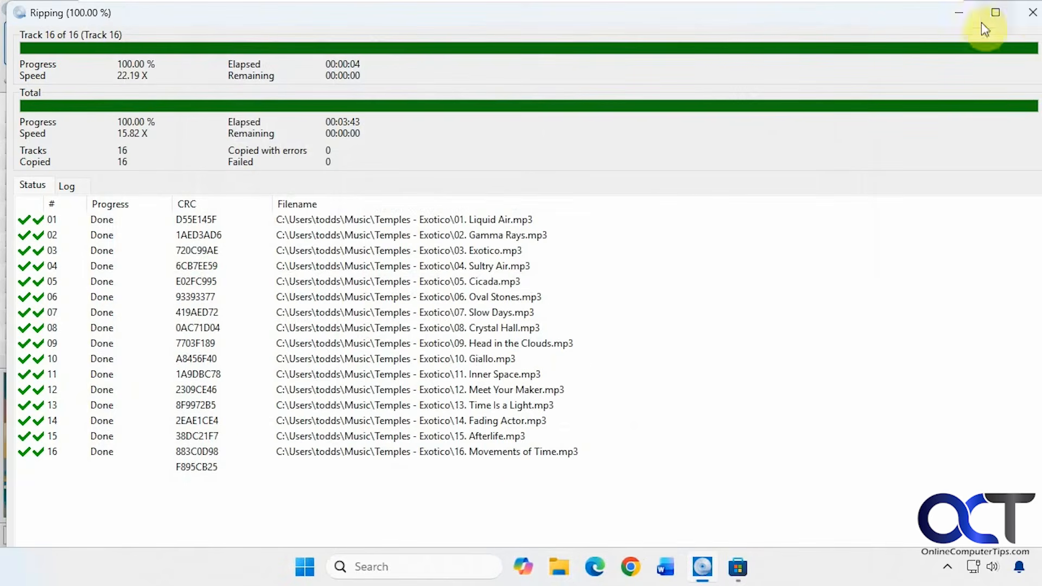
Step: Close the finished ripping window and switch to the EZ CD Audio Converter Free page in Microsoft Store
left_click(1032, 11)
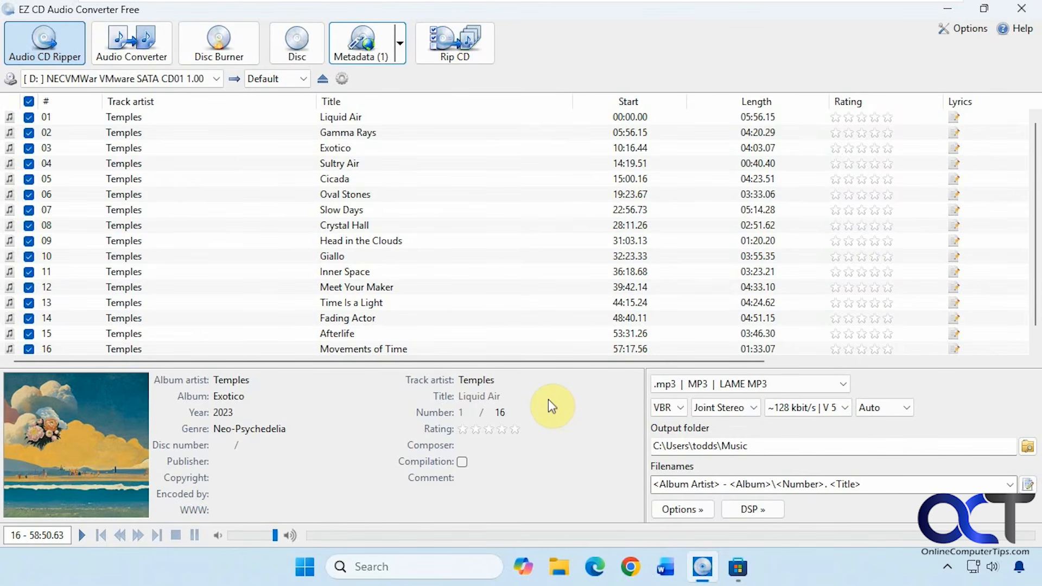
left_click(734, 565)
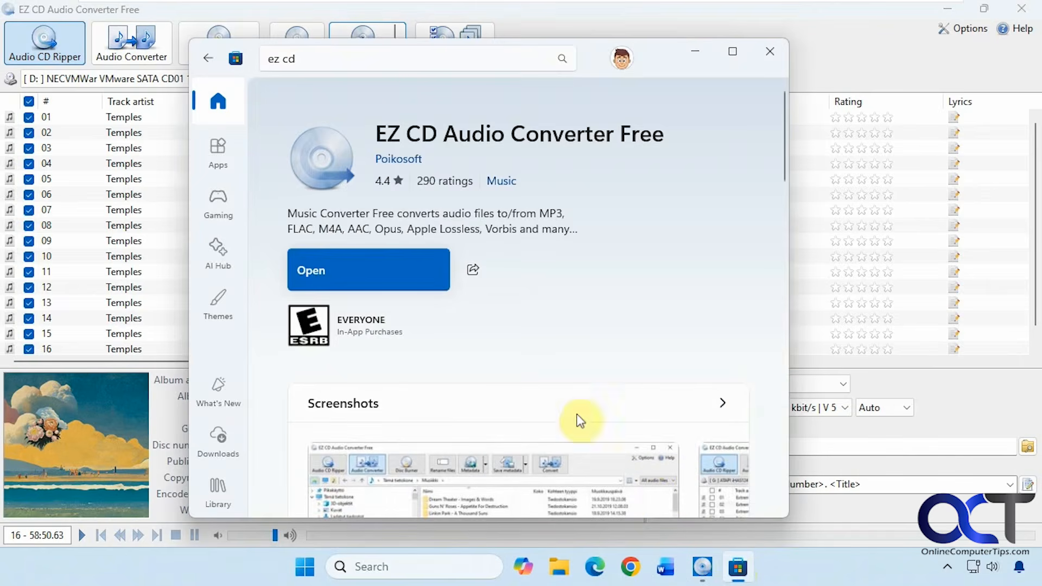